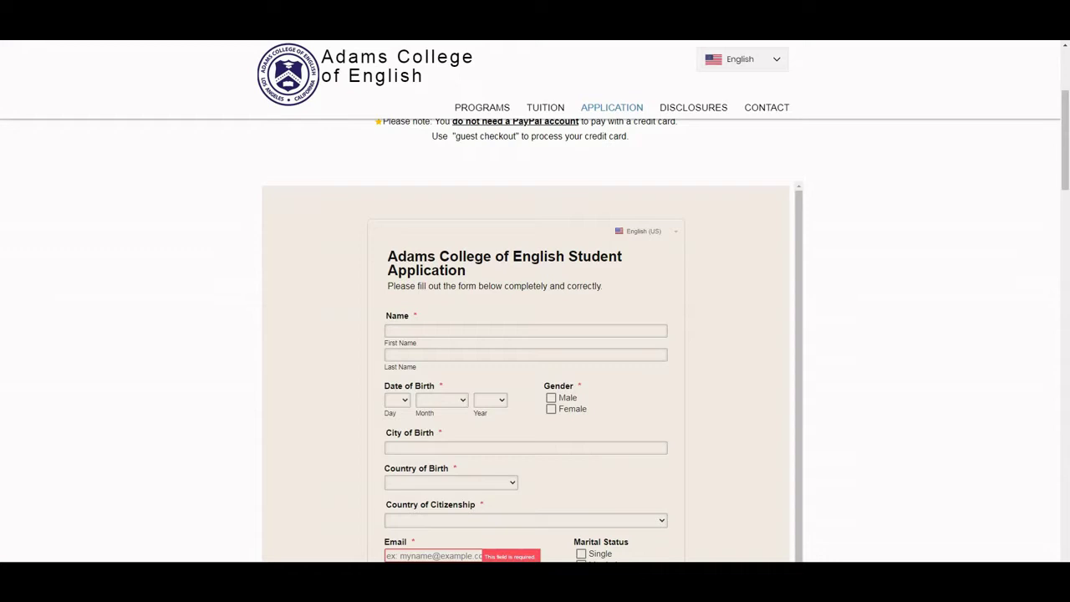
Return to the top of the fees page and start paying the $150 Application Fee.
click(623, 109)
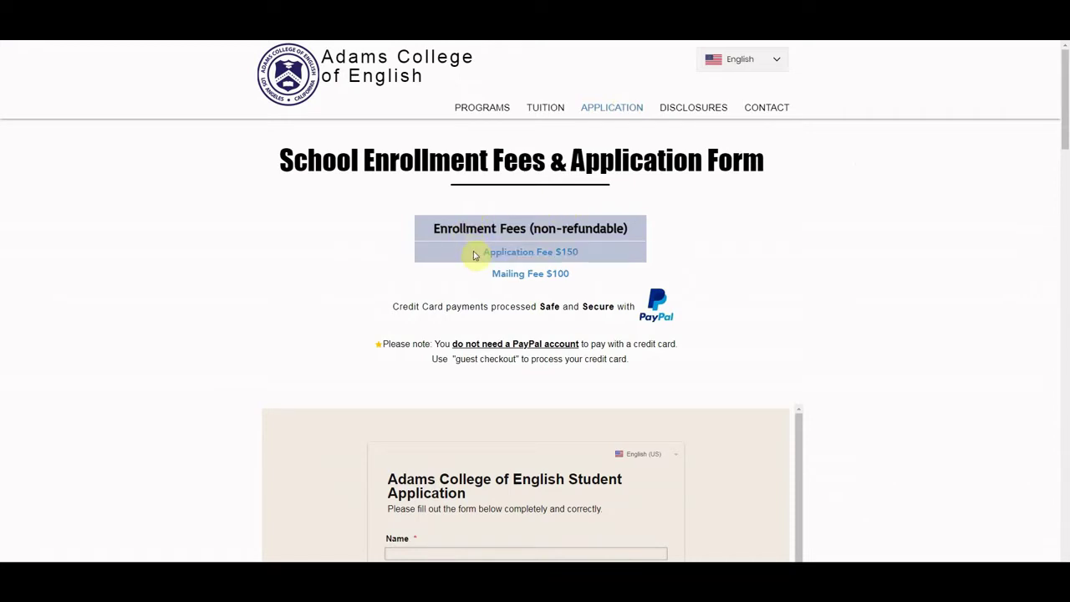
click(505, 253)
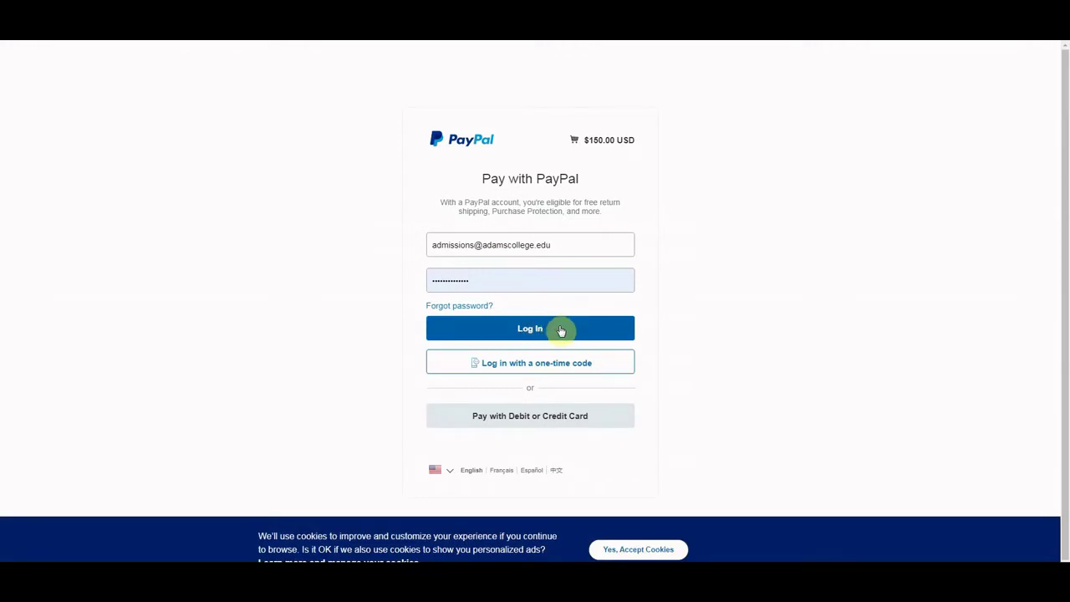
Choose to pay the $150 application fee by debit or credit card on PayPal.
click(549, 418)
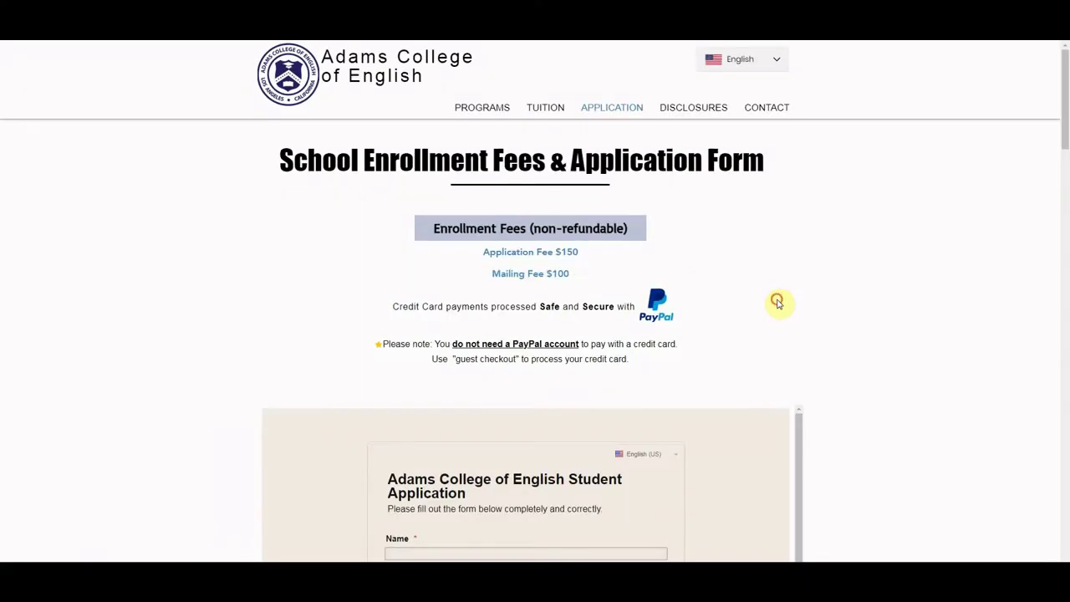
Scroll down to the application form's personal details and the 'You are...' checkboxes.
scroll(839, 303, down, 5)
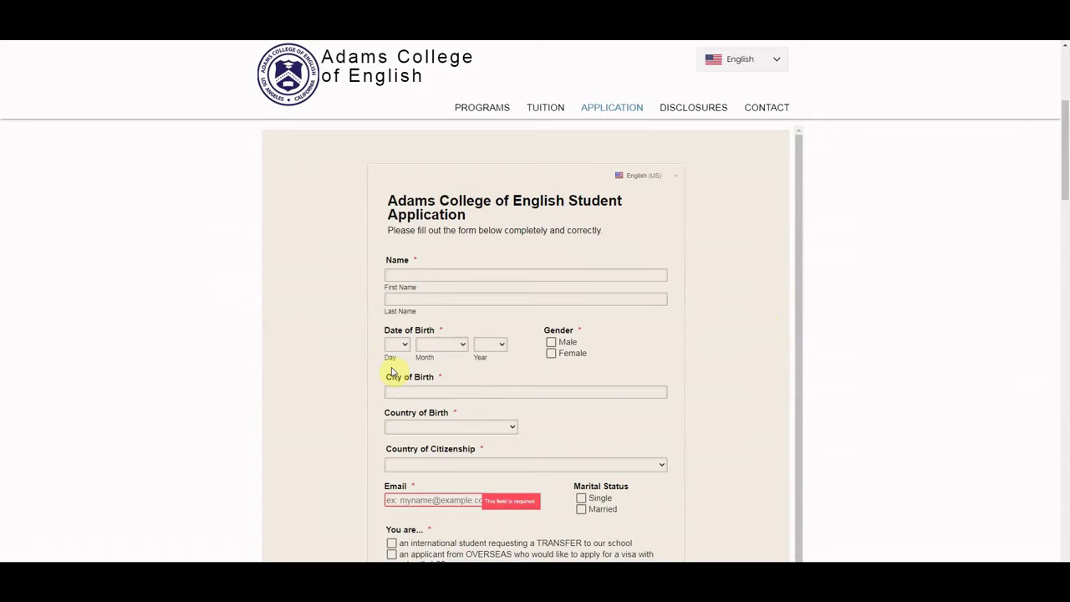
scroll(392, 375, down, 1)
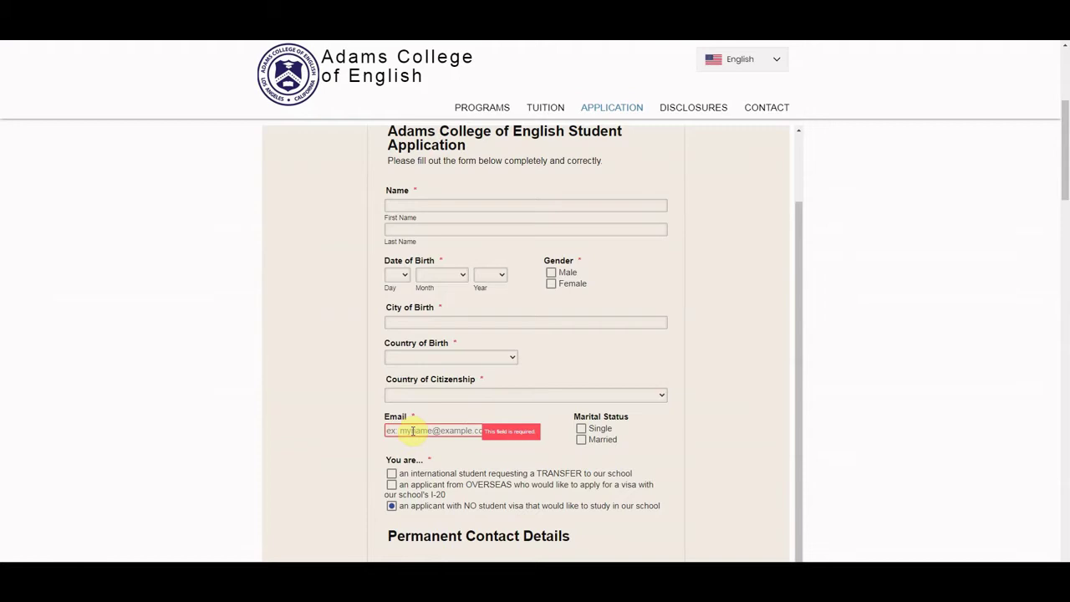
scroll(412, 430, down, 2)
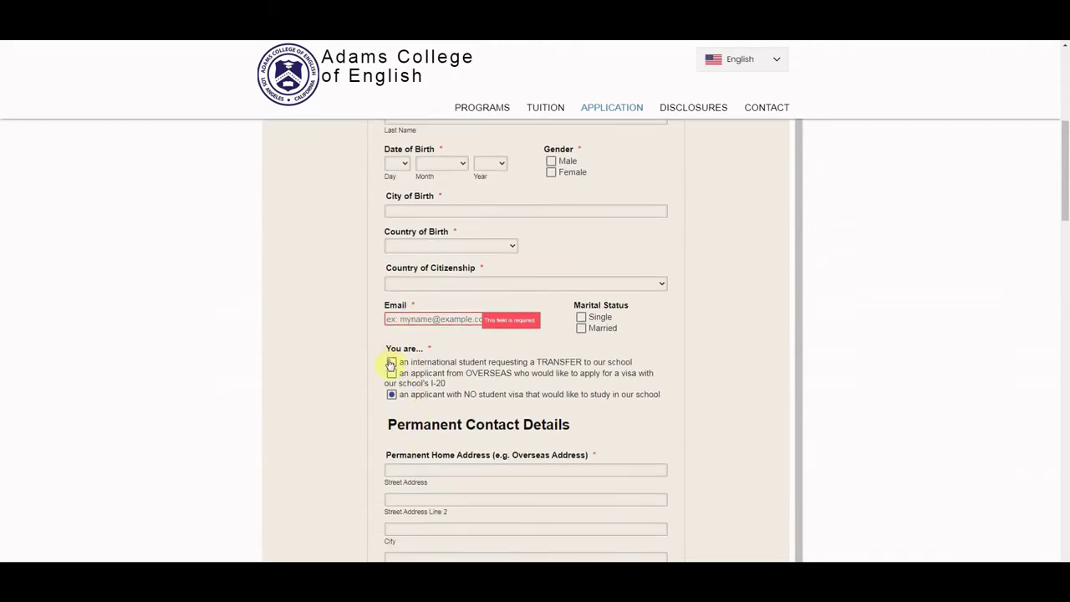
click(391, 363)
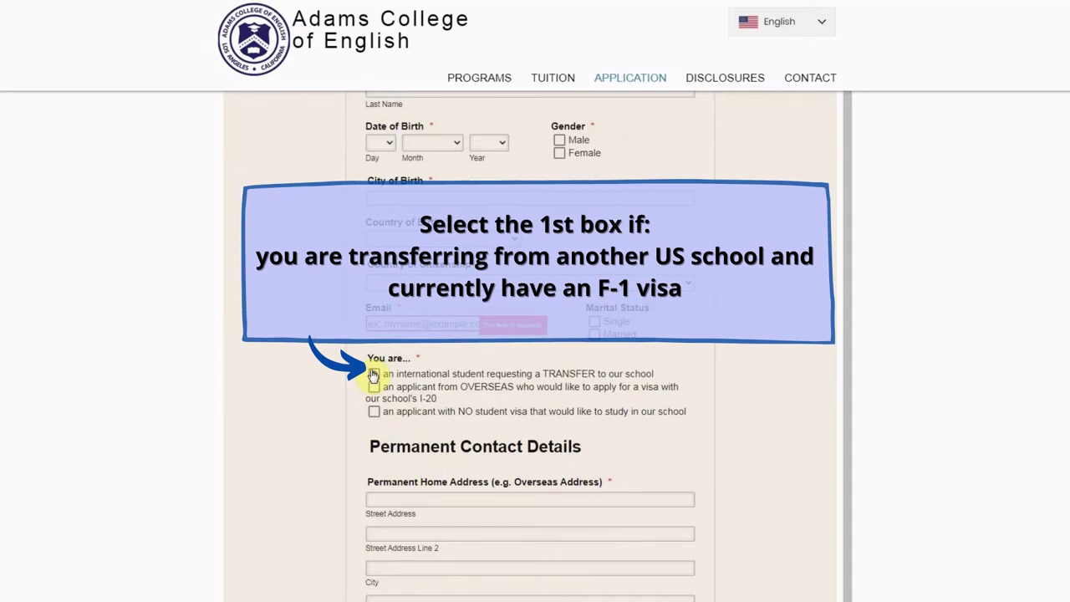
click(374, 388)
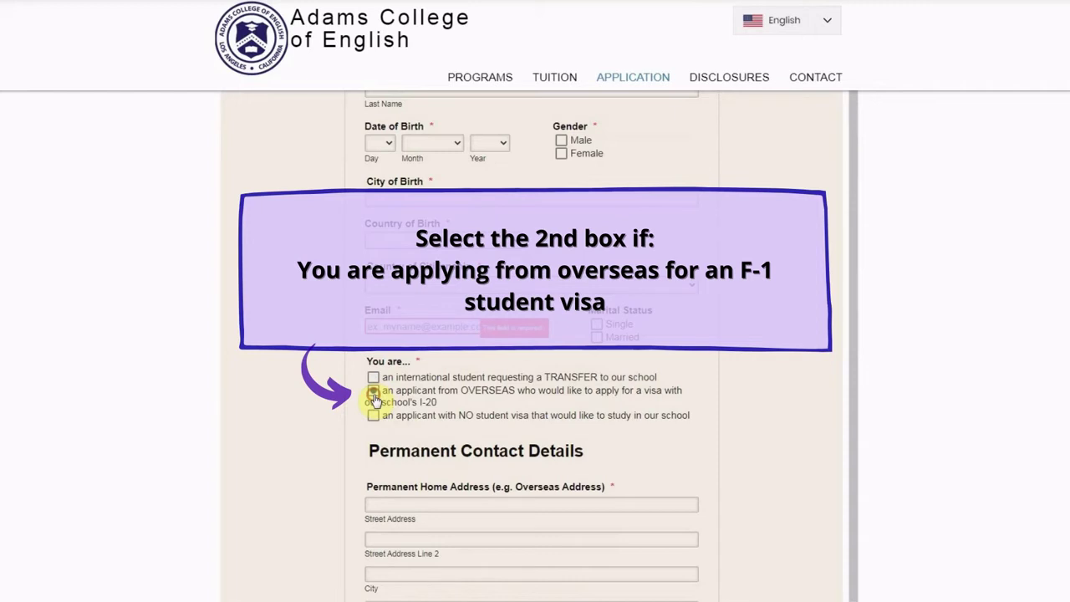
click(373, 415)
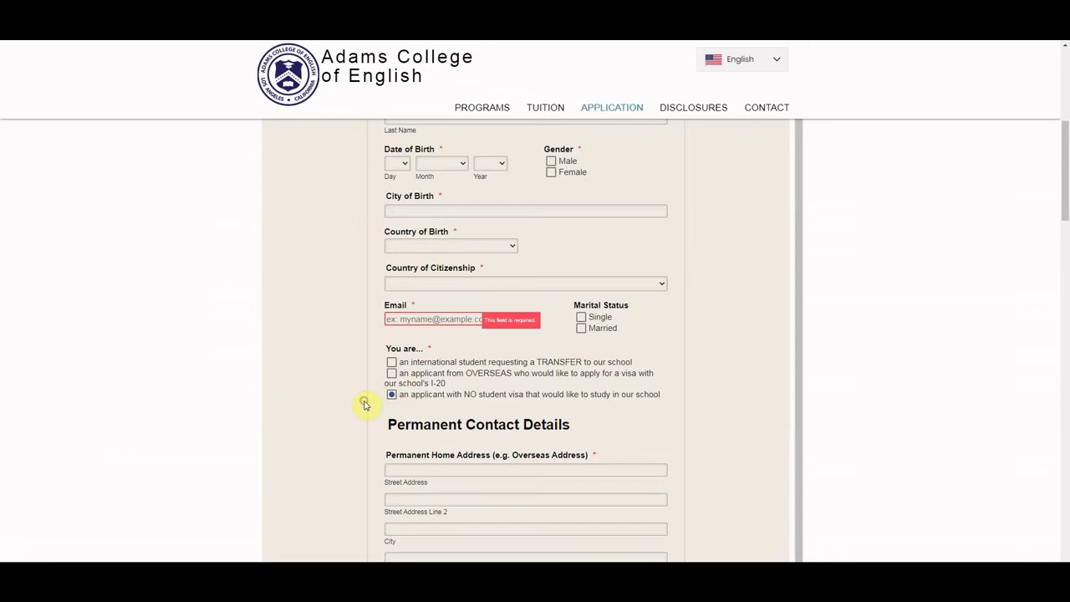
Scroll past Permanent Contact Details and U.S.A. Information to Emergency Contact Information.
scroll(366, 405, down, 2)
scroll(365, 404, down, 2)
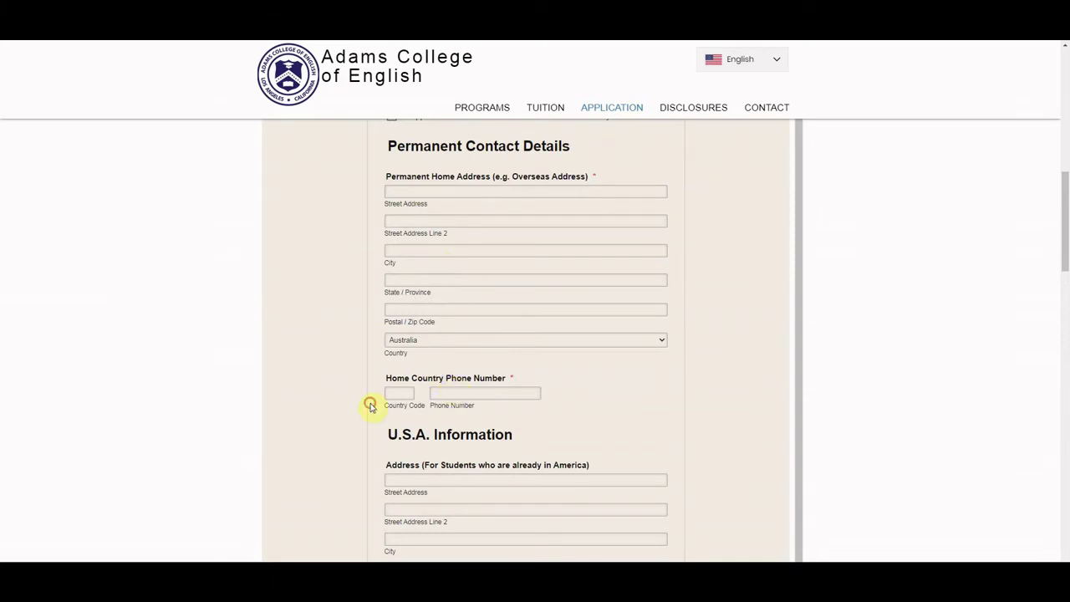
scroll(373, 407, down, 1)
scroll(372, 407, down, 2)
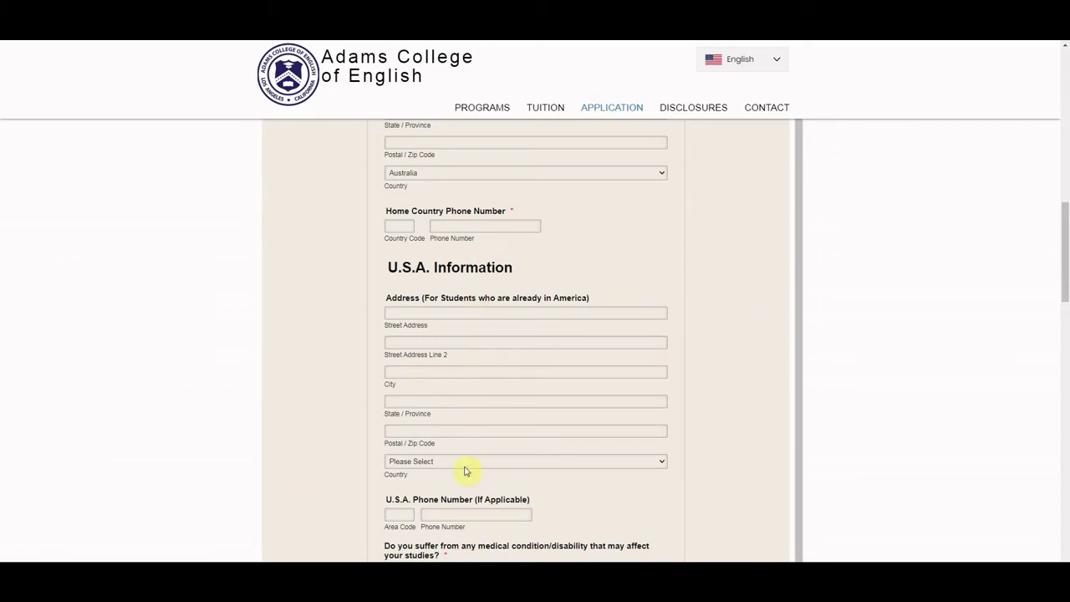
scroll(461, 508, down, 4)
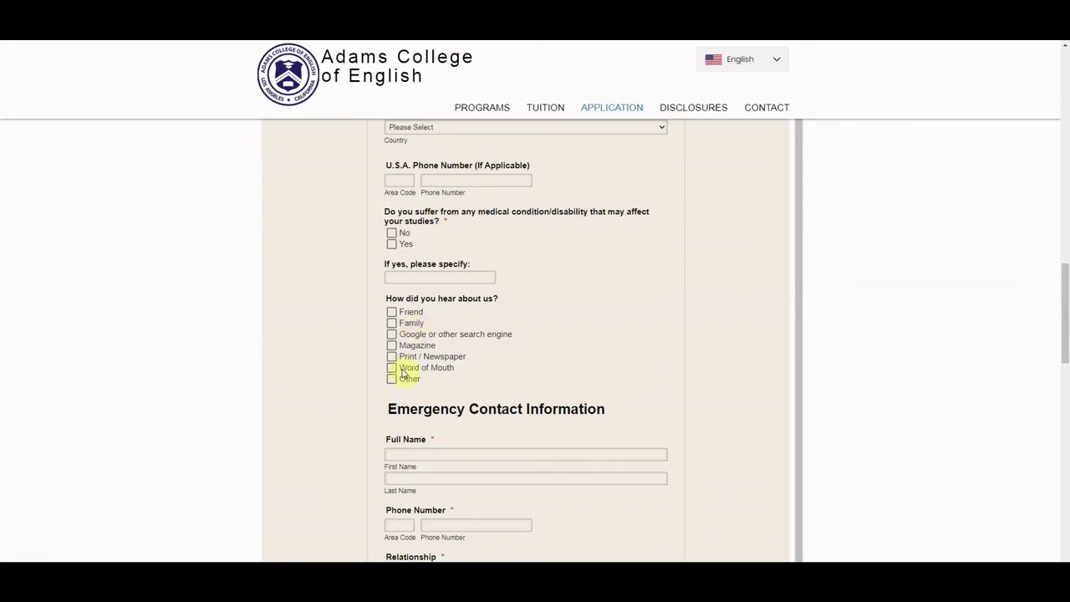
Leave the emergency contact Relationship field empty so it shows as required.
scroll(406, 374, down, 4)
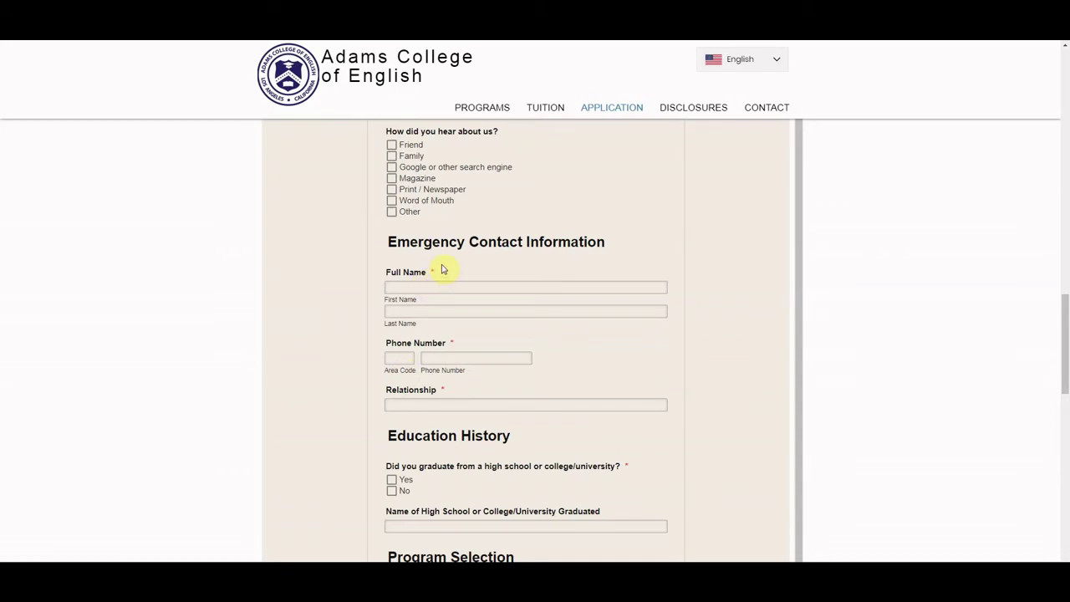
click(444, 402)
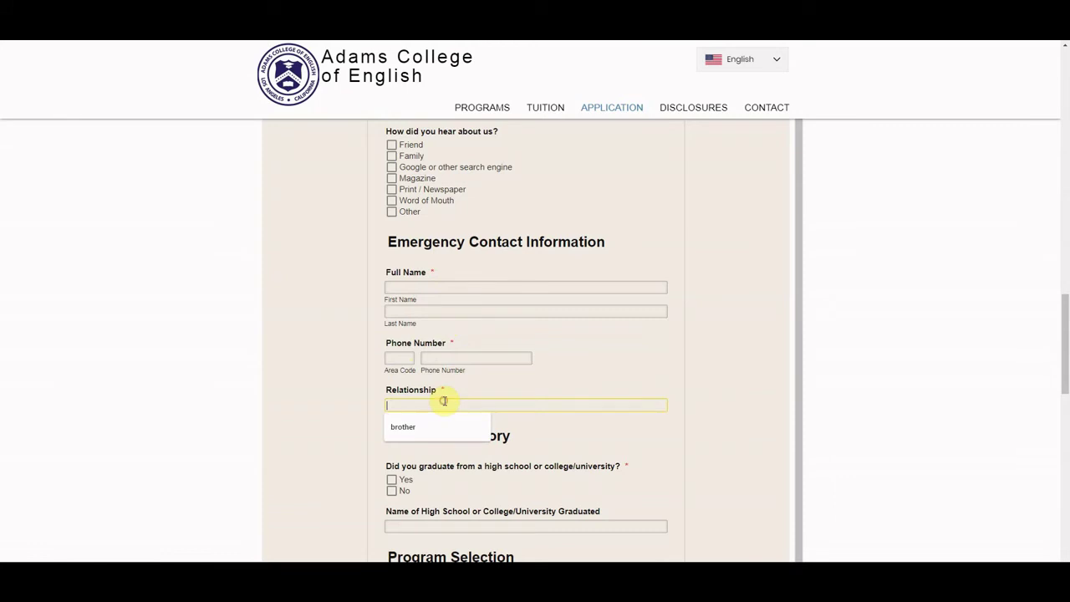
click(353, 377)
scroll(353, 378, down, 1)
scroll(355, 377, down, 2)
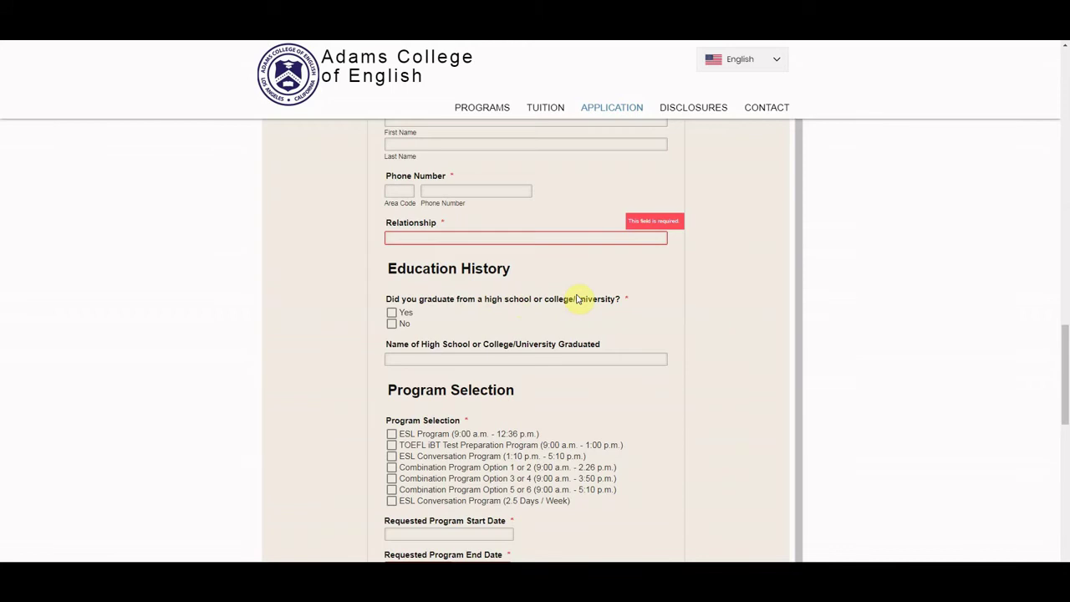
scroll(324, 399, down, 3)
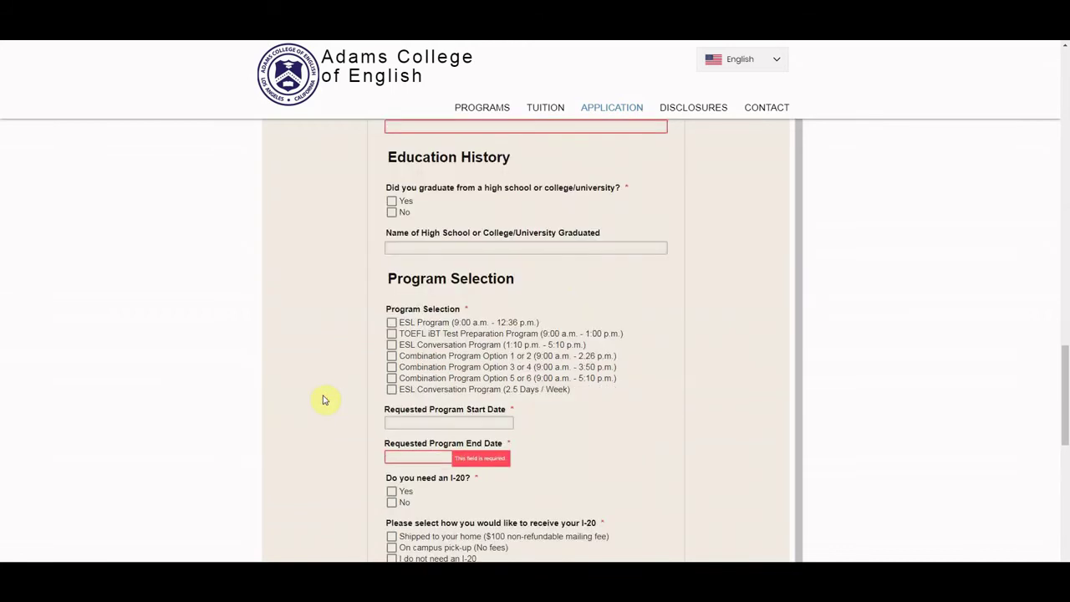
scroll(346, 384, down, 2)
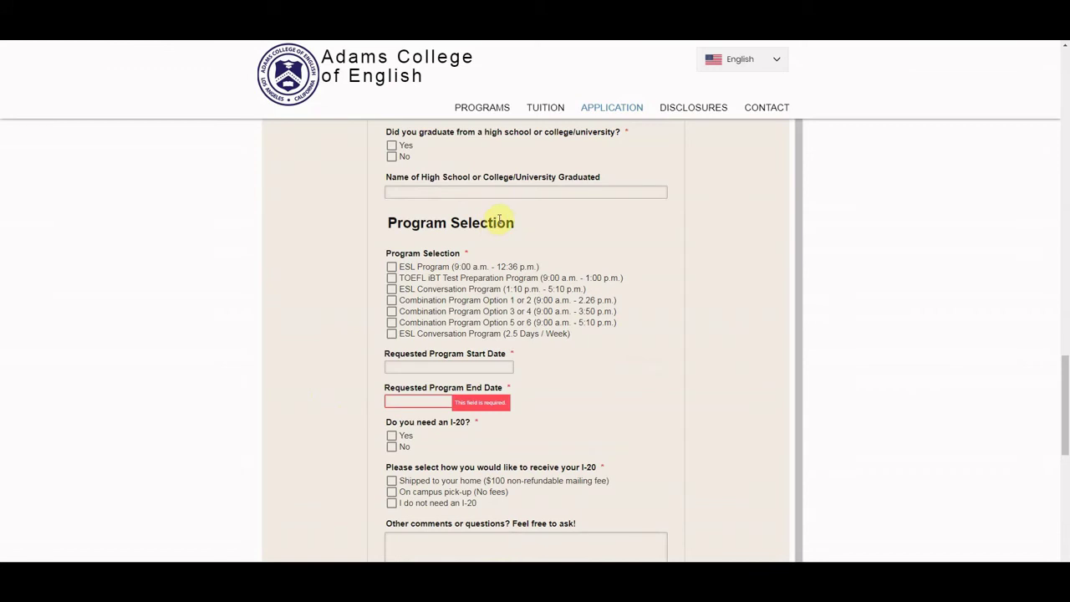
click(392, 268)
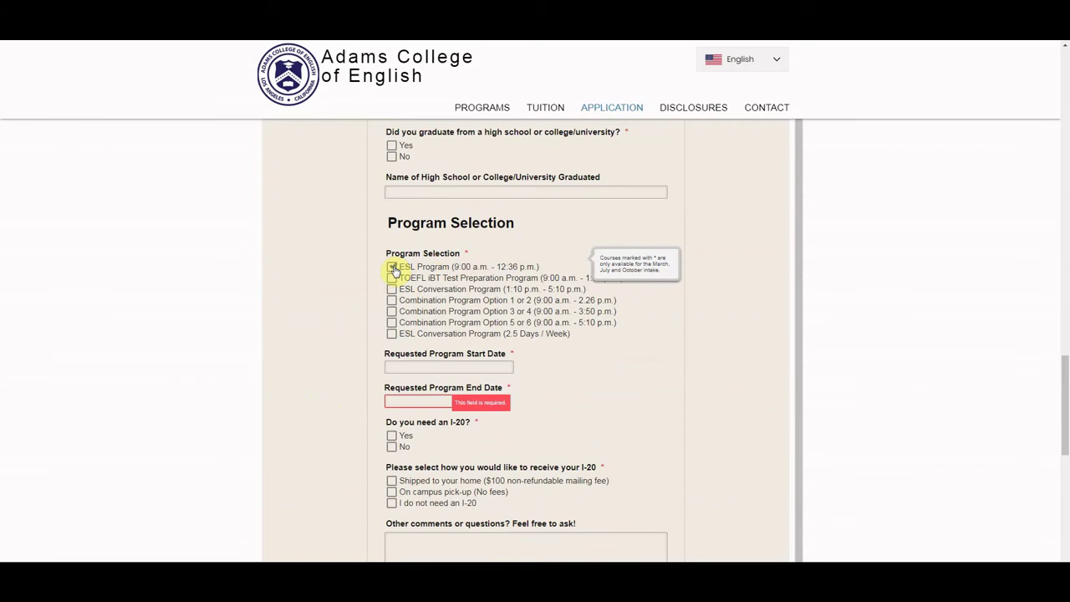
click(392, 267)
click(391, 278)
click(391, 289)
click(392, 290)
mouse_move(488, 113)
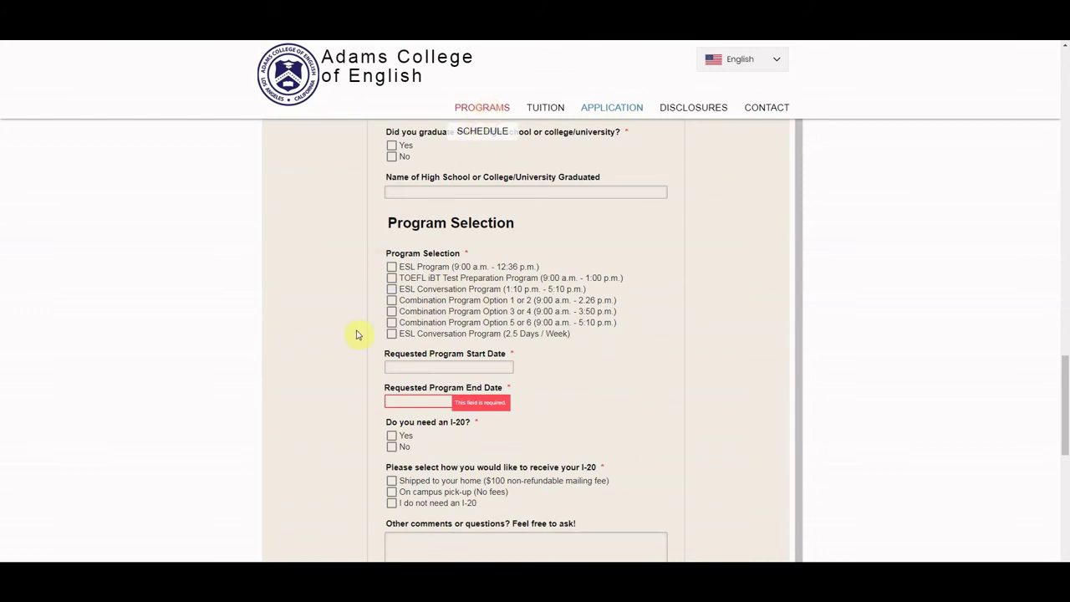
Focus the Requested Program Start Date field and leave it without entering a date.
click(433, 368)
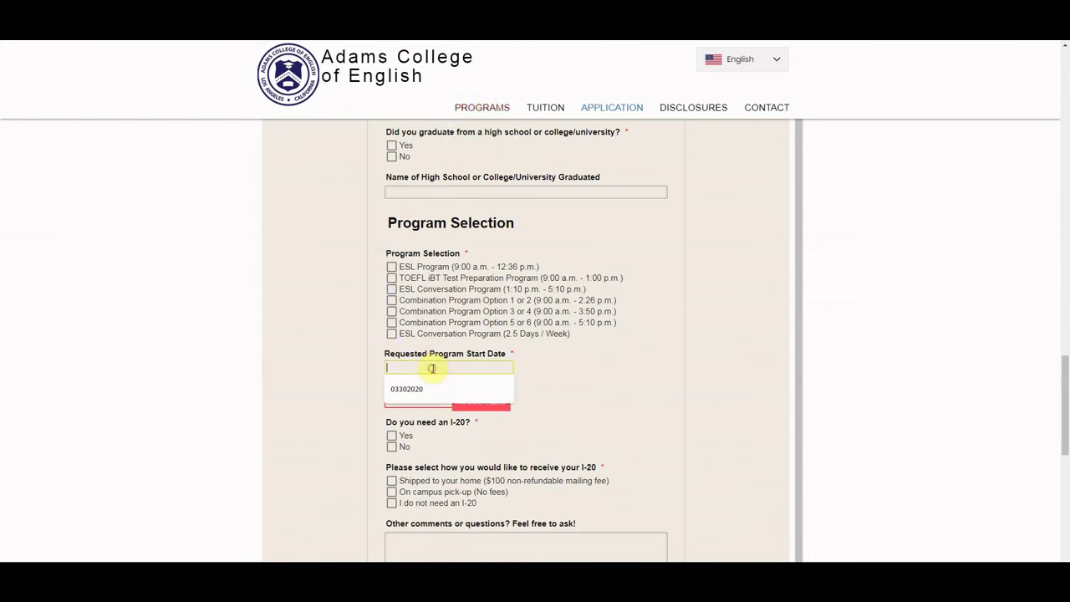
click(362, 376)
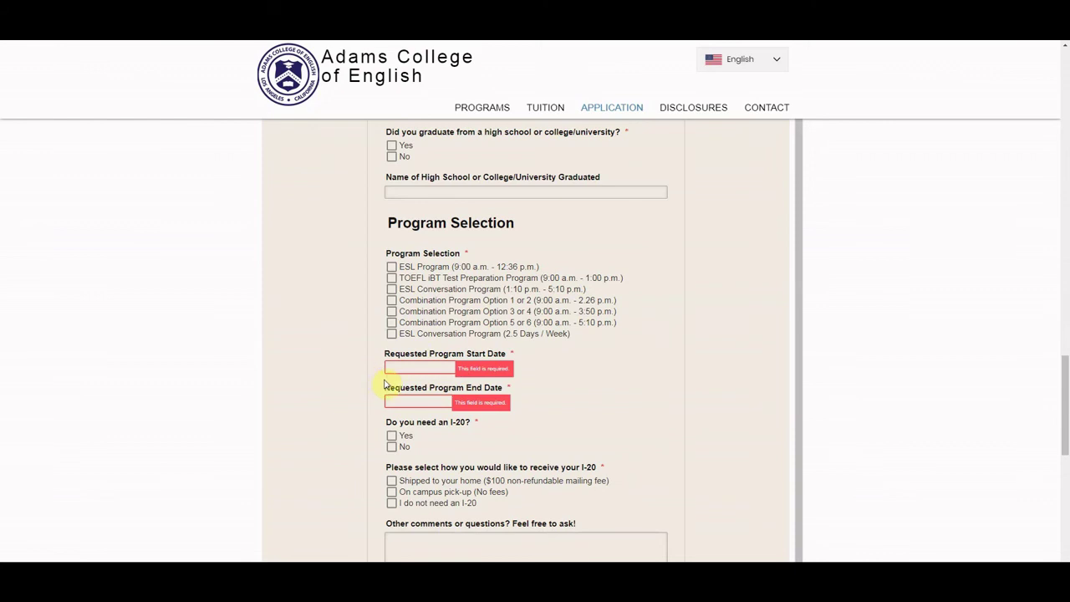
Answer Yes to needing an I-20 and choose On campus pick-up (No fees).
scroll(378, 383, down, 3)
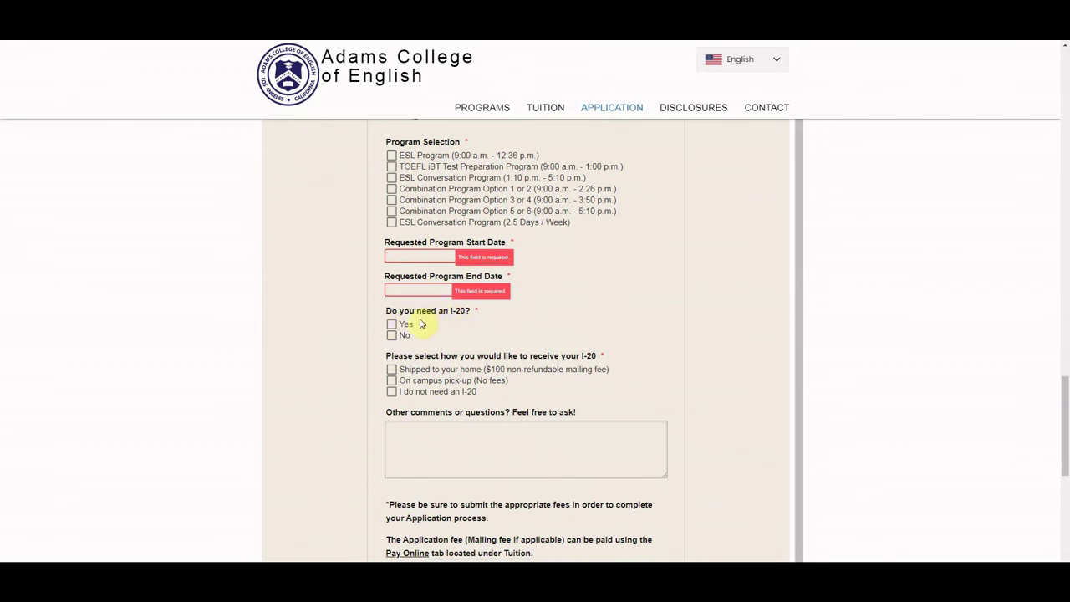
click(392, 325)
click(392, 381)
Focus the comments box and leave it empty.
scroll(371, 383, down, 1)
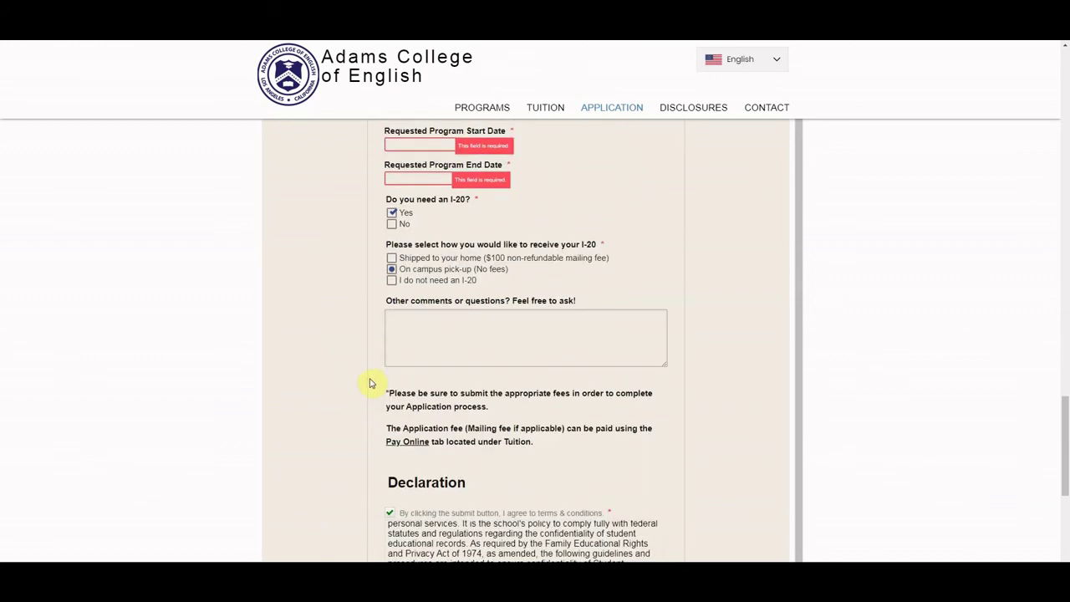
click(440, 343)
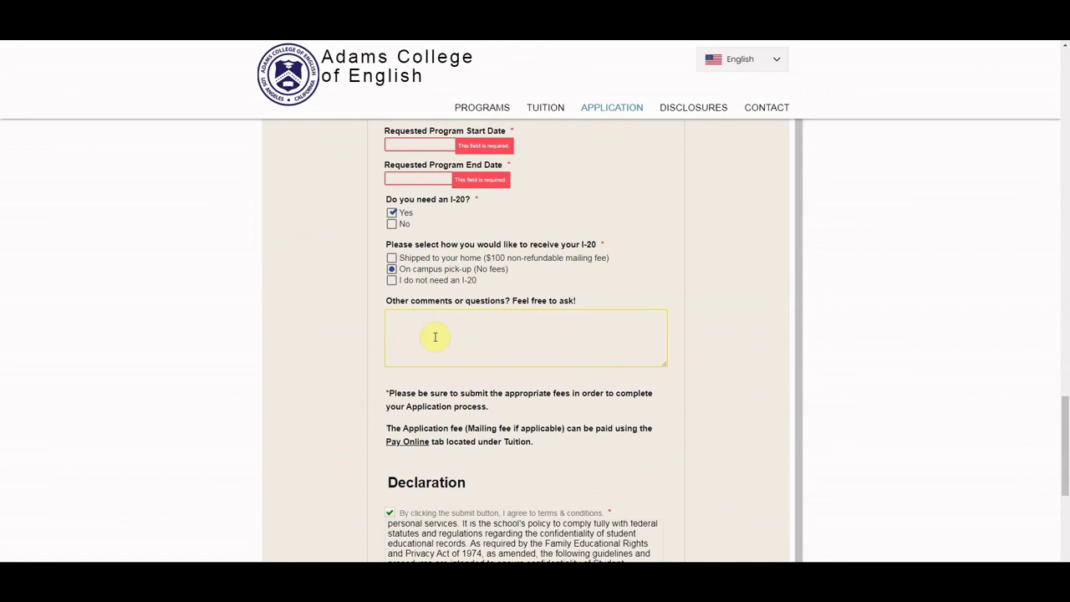
click(333, 378)
Scroll down to the Declaration section and its Submit button.
scroll(333, 380, down, 2)
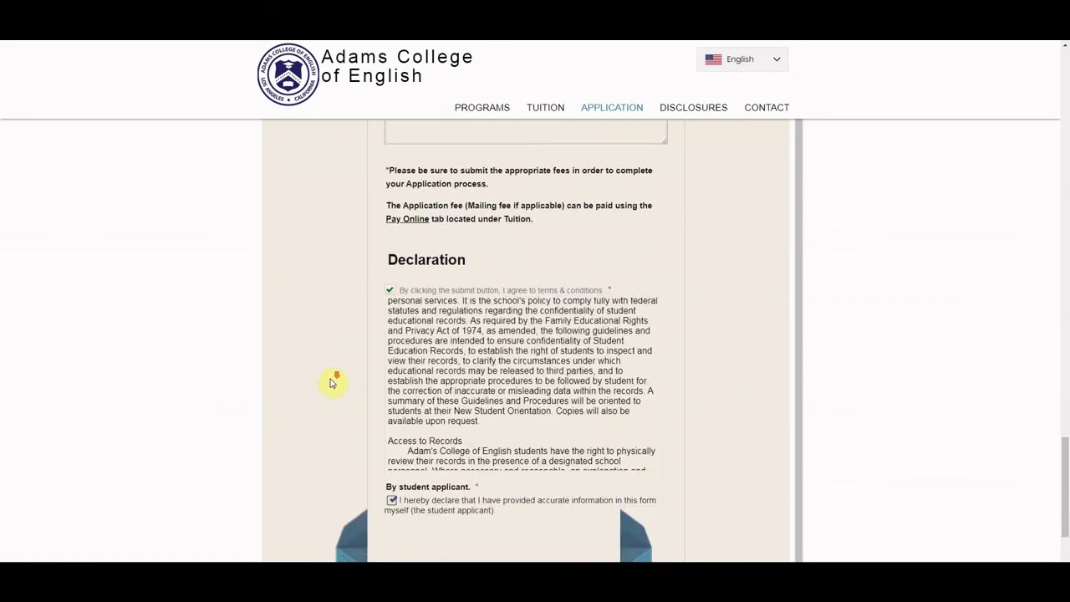